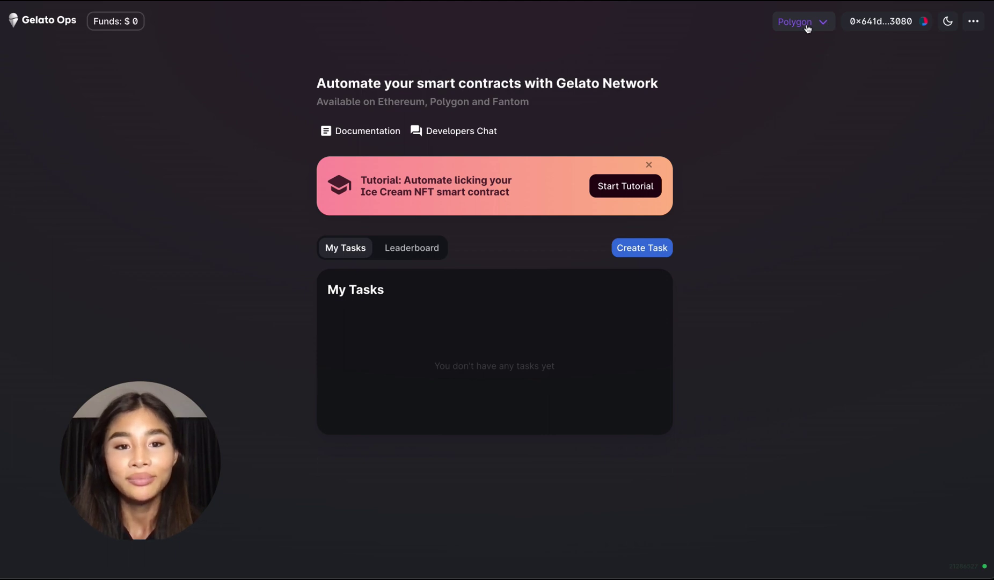
# Start the Ice Cream NFT tutorial and mint the NFT with a 200 gwei gas price.
pyautogui.click(630, 183)
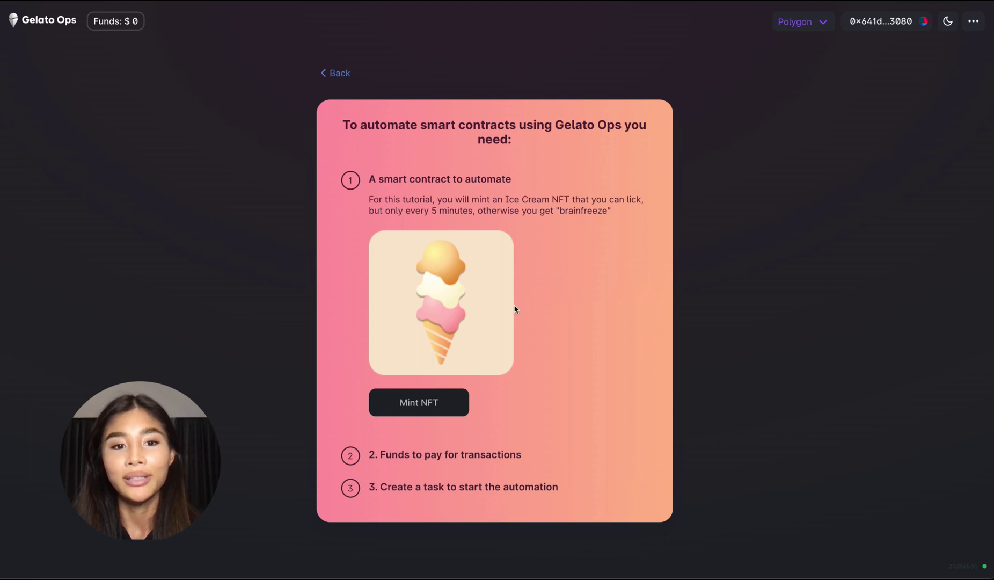
pyautogui.click(435, 402)
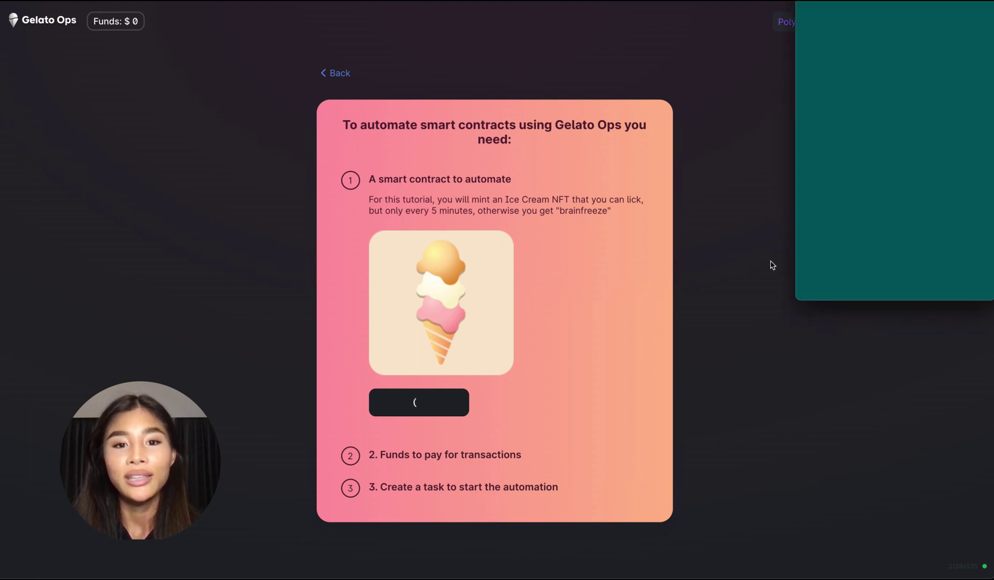
pyautogui.click(973, 182)
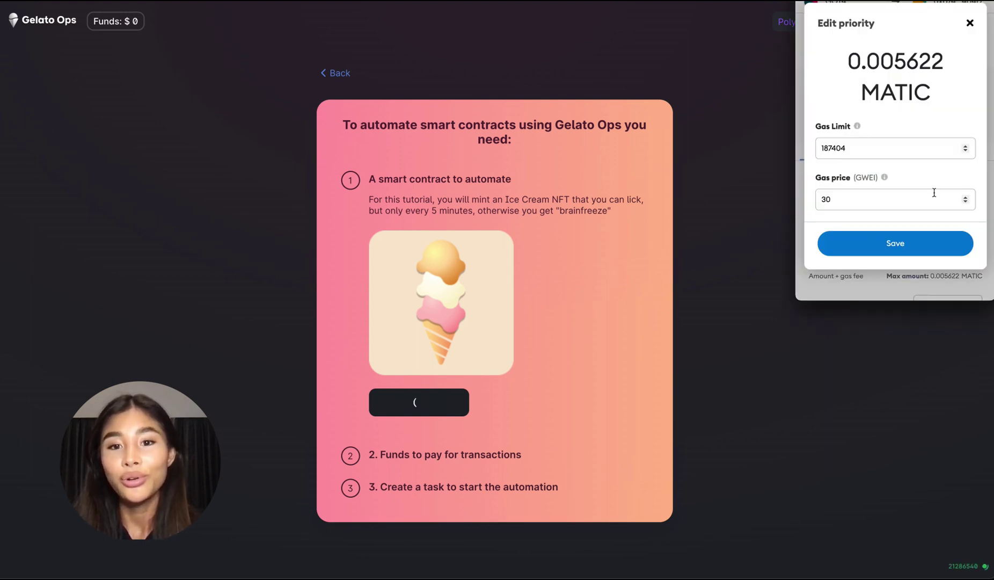
pyautogui.click(924, 198)
pyautogui.press('BackSpace')
pyautogui.press('BackSpace')
pyautogui.write('200')
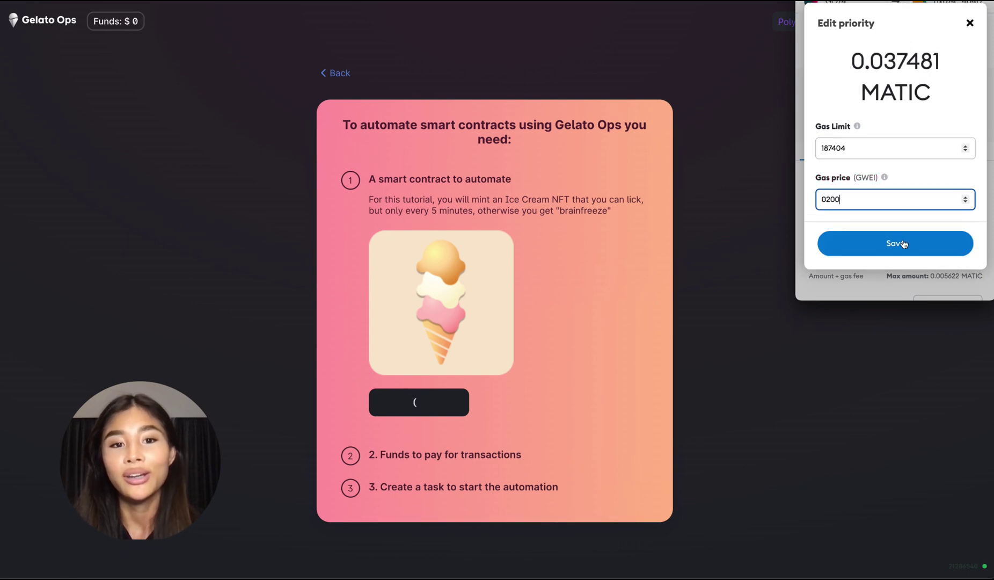
pyautogui.click(902, 246)
pyautogui.click(943, 280)
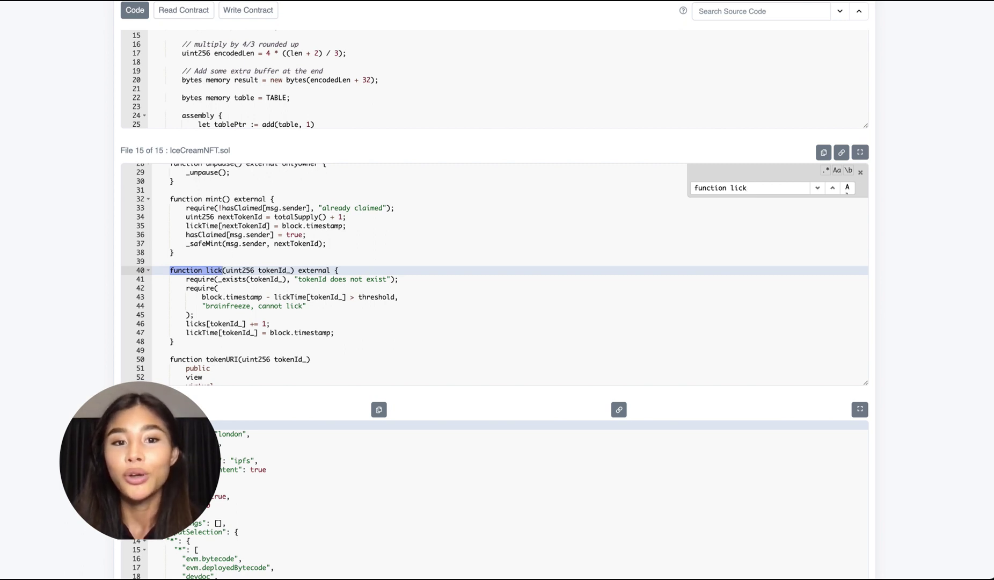
pyautogui.click(225, 1)
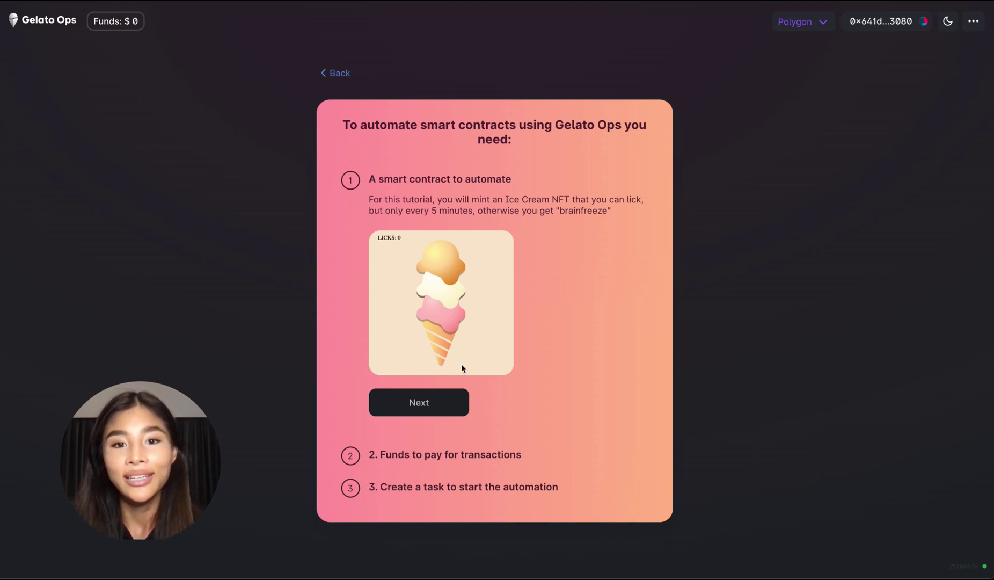
# Go to the funding step and request a deposit of 1 MATIC.
pyautogui.click(443, 402)
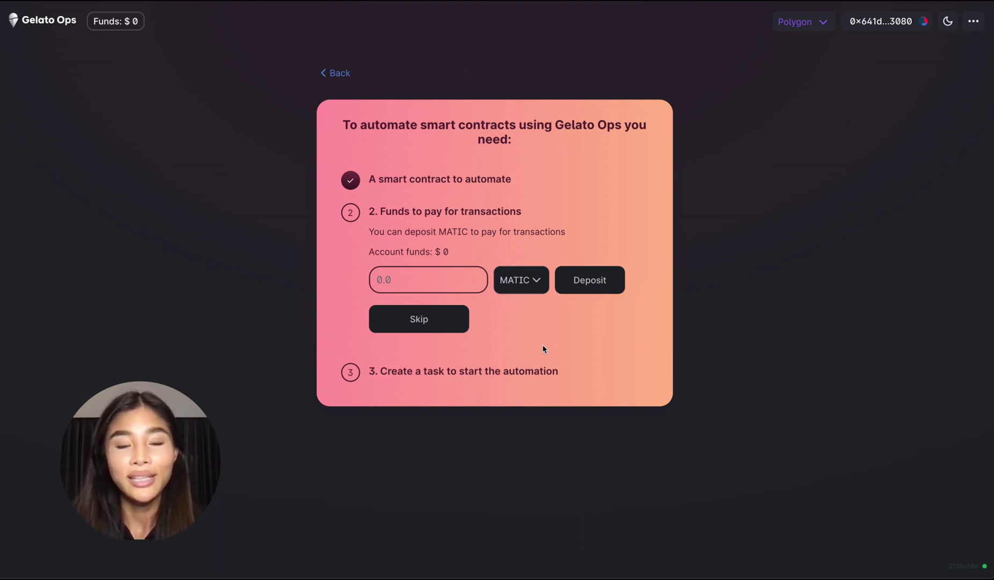
pyautogui.click(466, 282)
pyautogui.write('1')
pyautogui.click(572, 281)
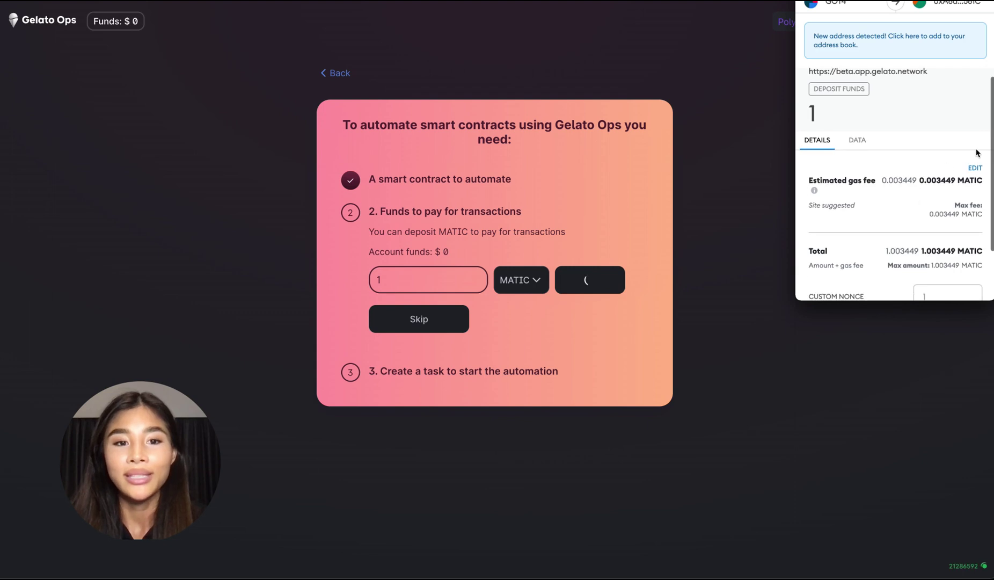
# Confirm the deposit transaction in MetaMask with the gas price set to 200 gwei.
pyautogui.click(980, 170)
pyautogui.click(906, 192)
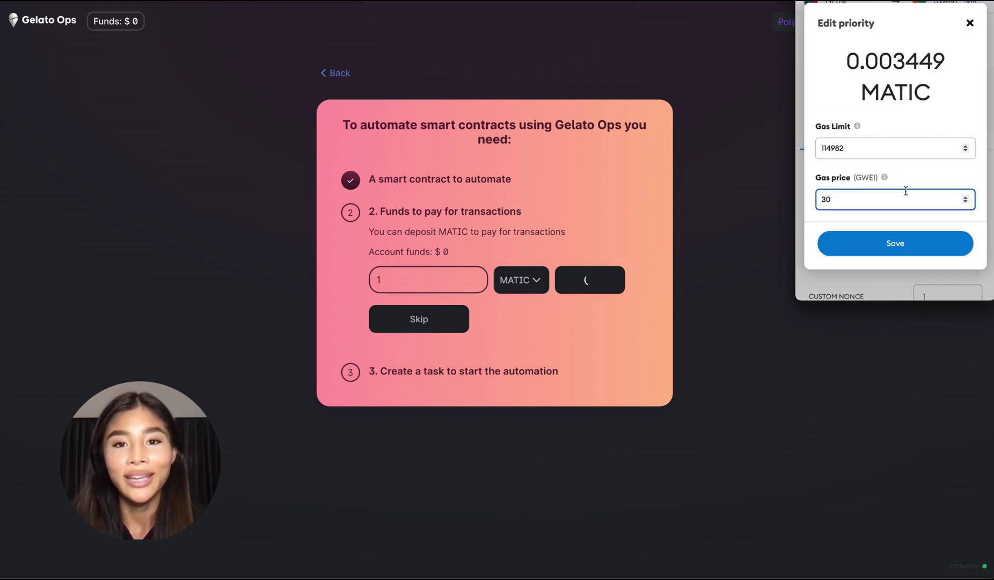
pyautogui.doubleClick(906, 194)
pyautogui.write('200')
pyautogui.click(900, 240)
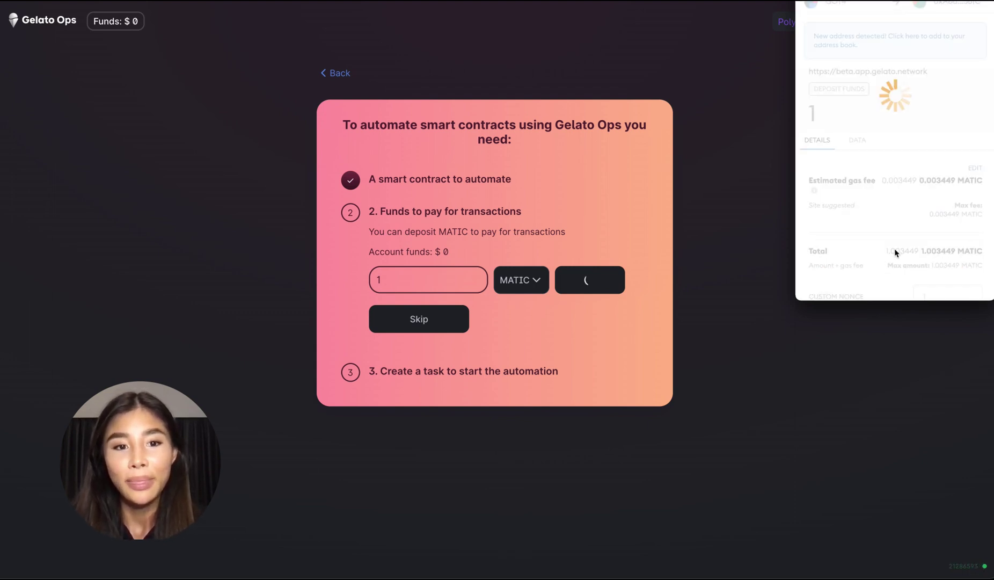
pyautogui.click(937, 279)
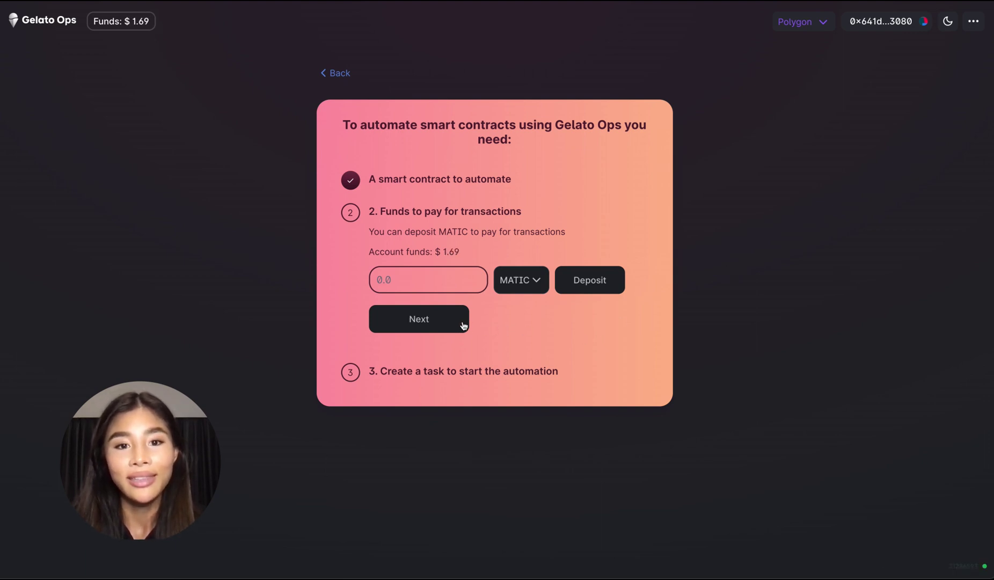
# Create a new task named 'Lick Viktoria's Ice Cream NFT'.
pyautogui.click(461, 323)
pyautogui.click(444, 286)
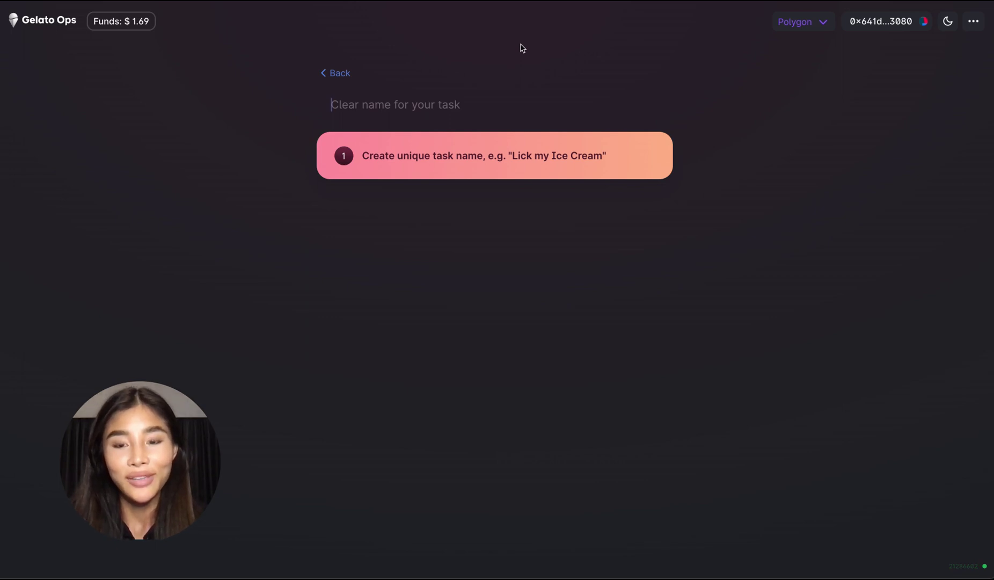
pyautogui.write('Lick Vi')
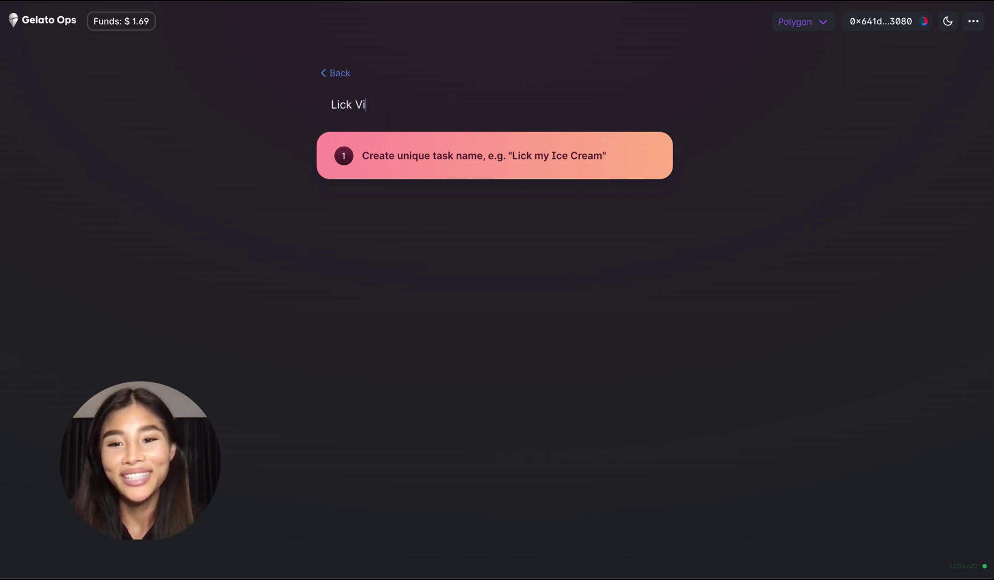
pyautogui.write("ktoria's I")
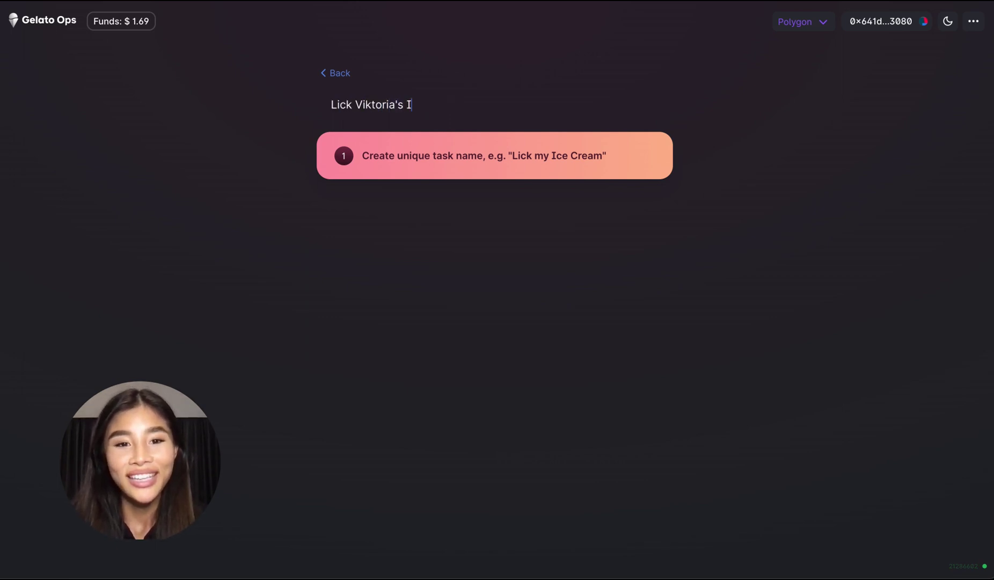
pyautogui.write('ce Cream ')
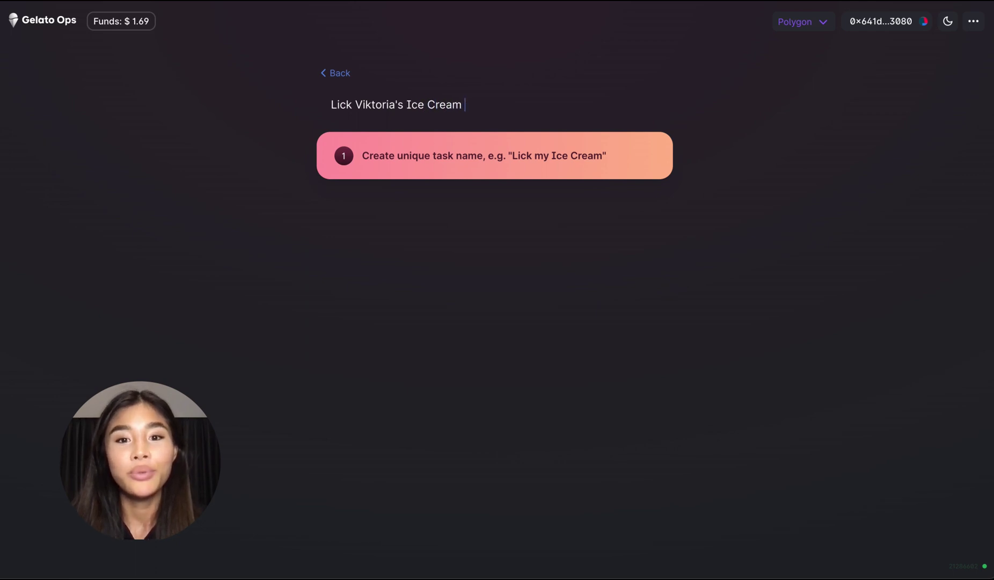
pyautogui.write('NFT')
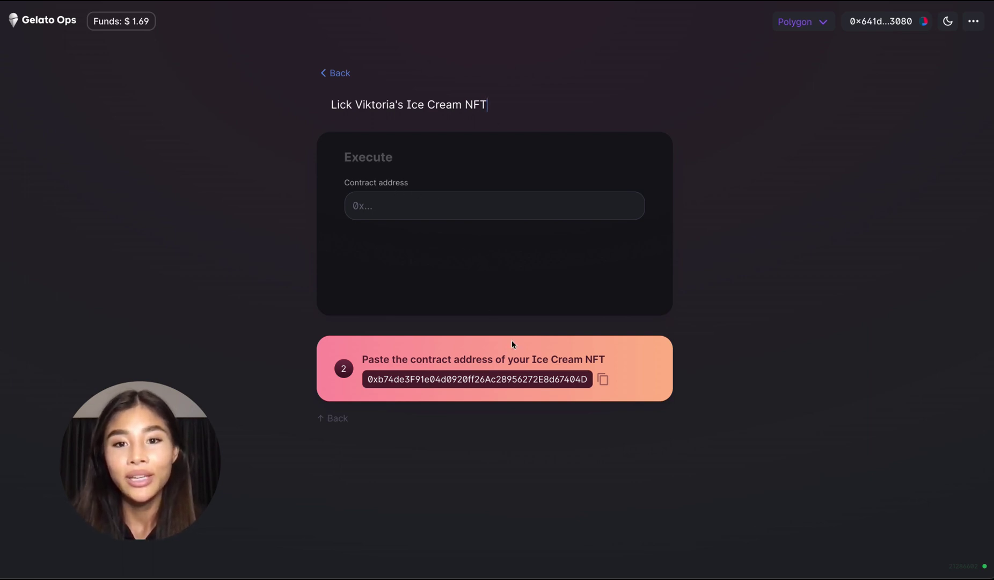
# Copy the Ice Cream NFT contract address from the guide into the Contract address field.
pyautogui.doubleClick(509, 379)
pyautogui.hotkey('ctrl', 'c')
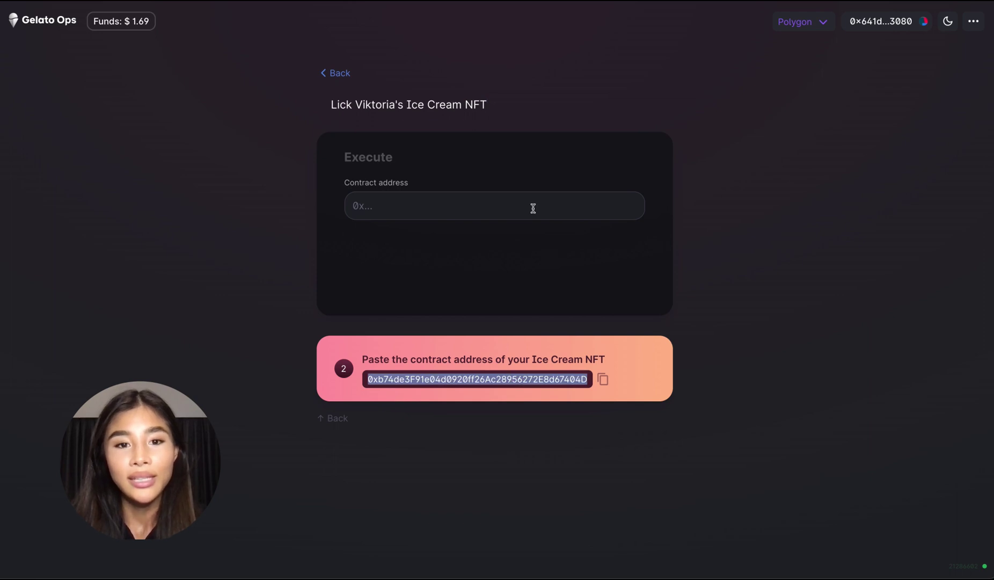
pyautogui.click(533, 208)
pyautogui.hotkey('ctrl', 'v')
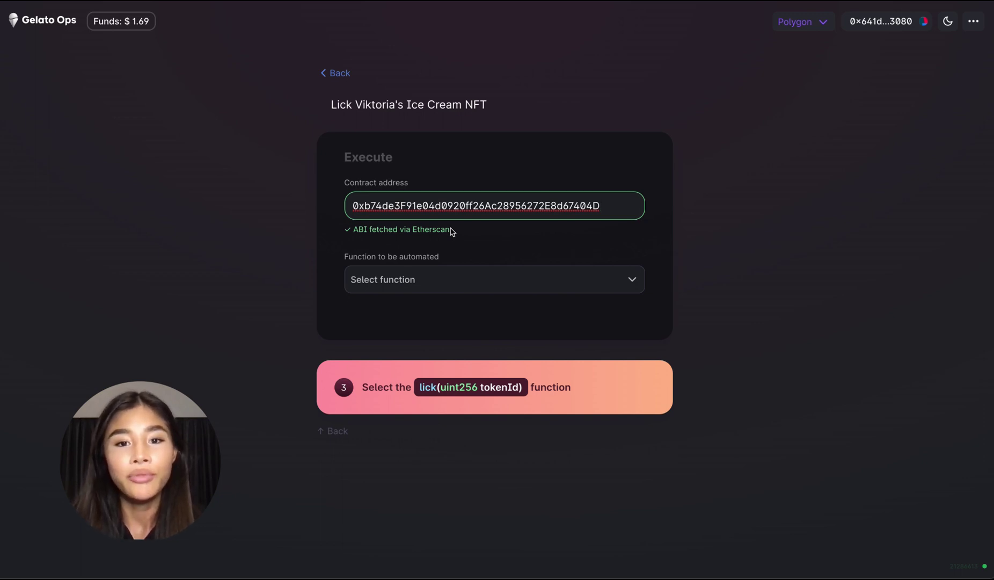
# Choose the lick(uint256 tokenId_) function and pre-define token ID 13.
pyautogui.click(485, 273)
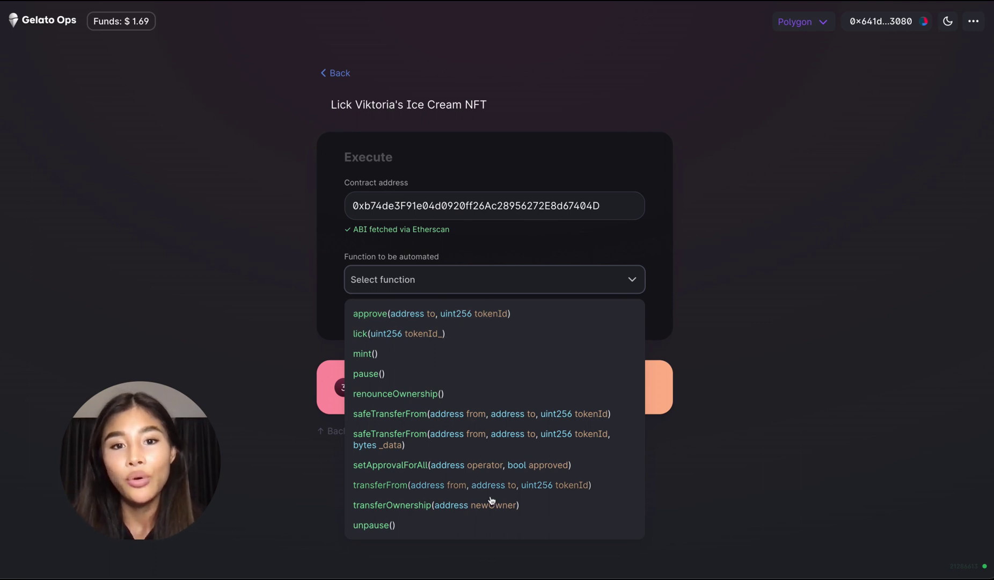
pyautogui.click(369, 335)
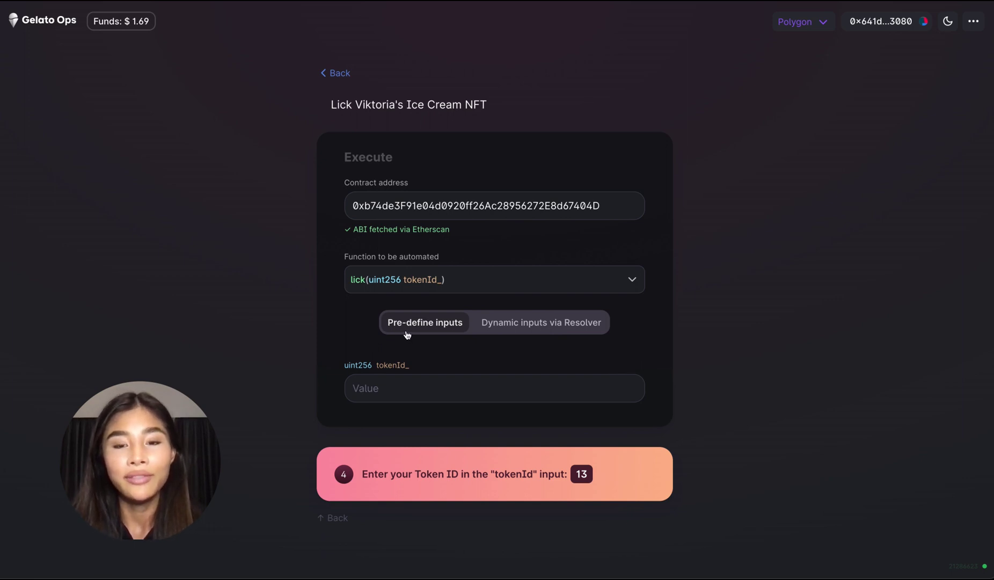
pyautogui.click(424, 383)
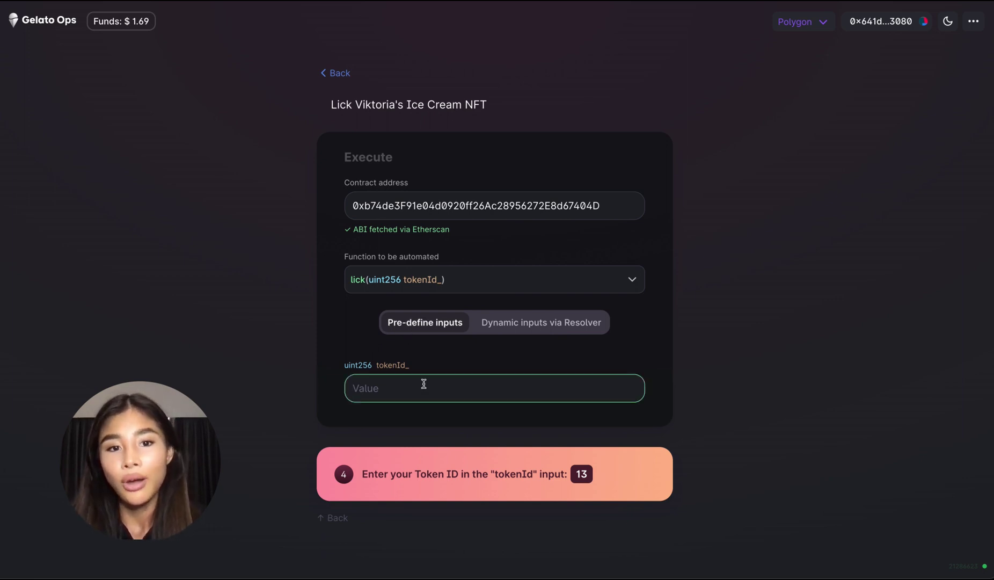
pyautogui.write('13')
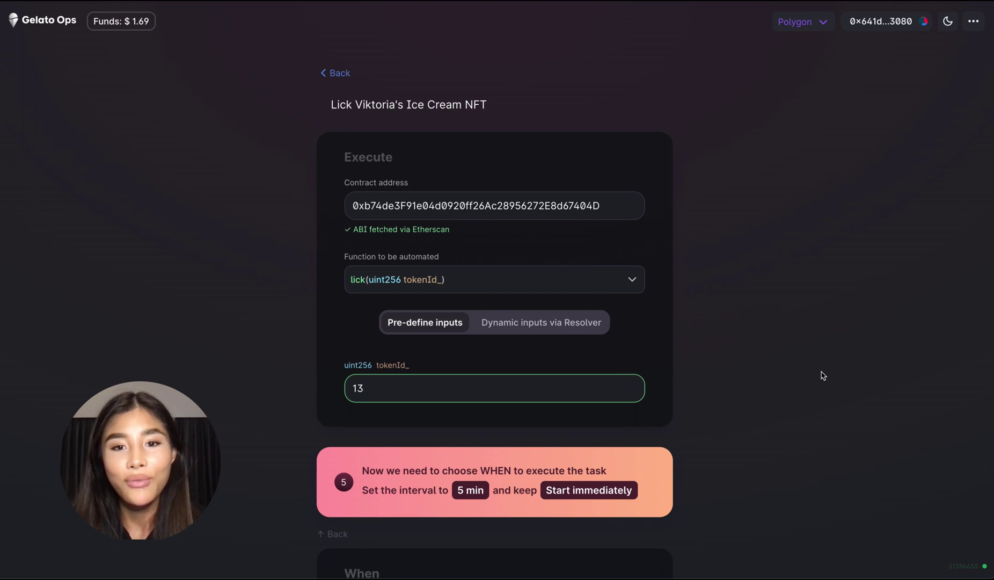
# Set a 5-minute interval, starting immediately and paid from Gelato Balance.
pyautogui.scroll(-4, 823, 375)
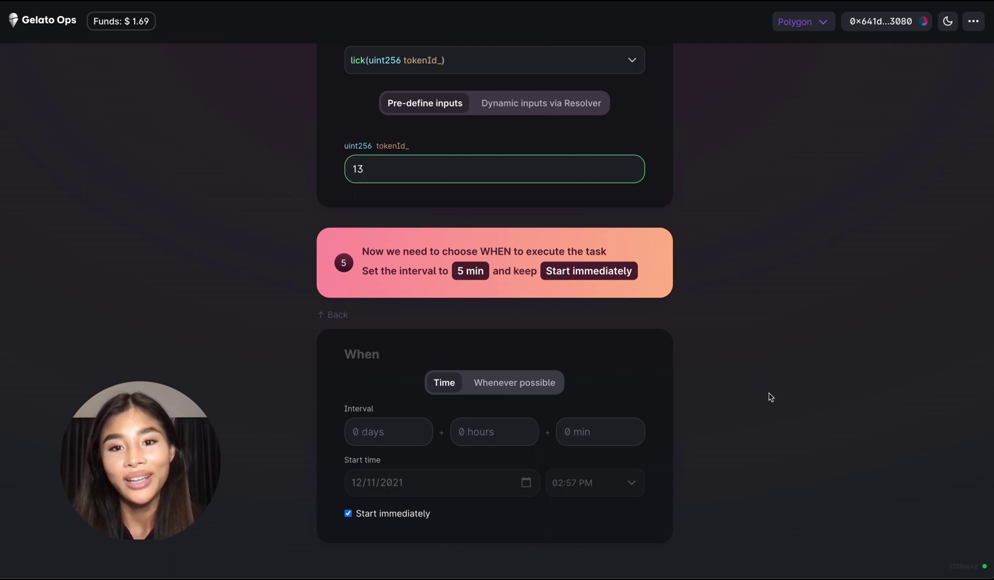
pyautogui.click(624, 427)
pyautogui.write('5')
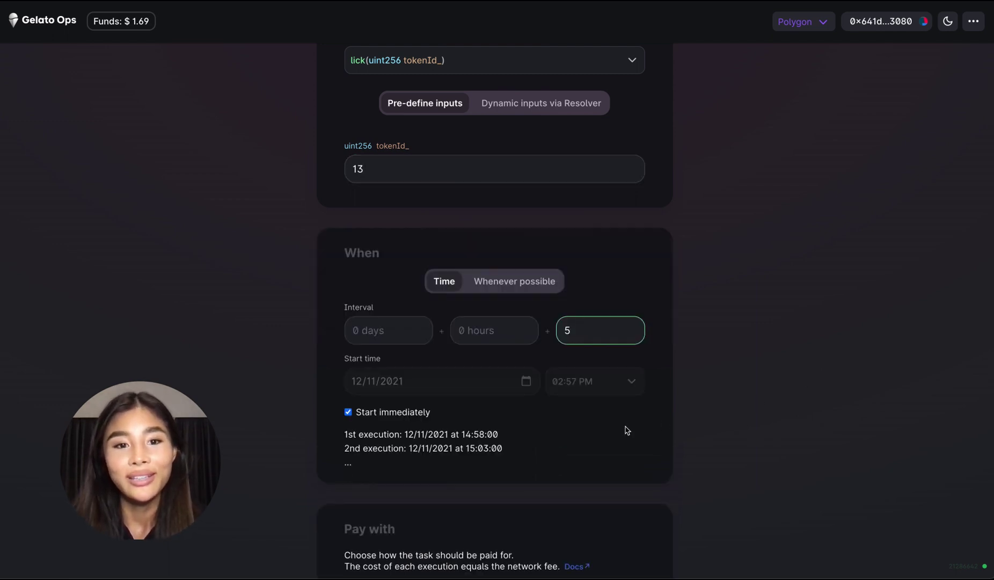
pyautogui.scroll(-2, 627, 430)
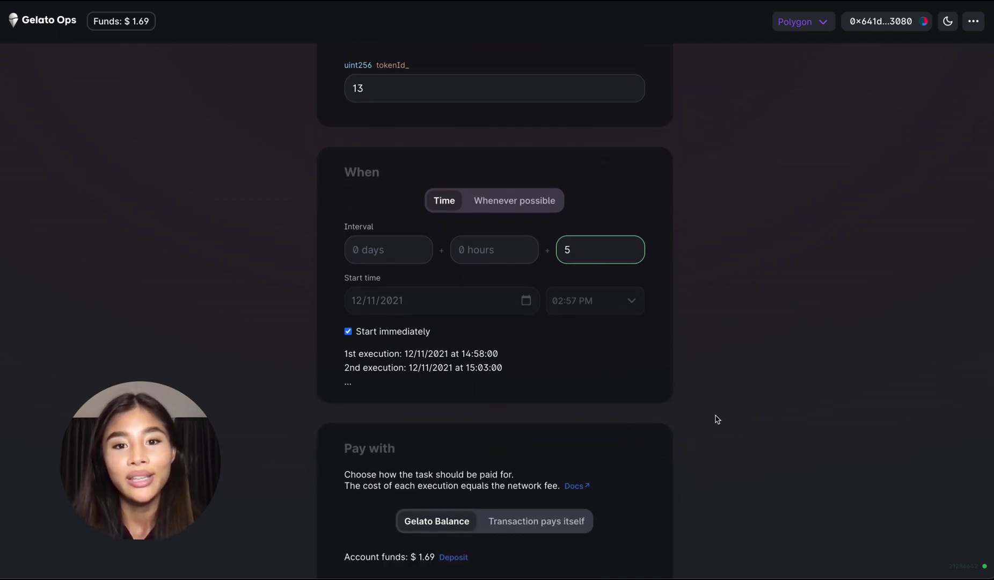
pyautogui.scroll(-1, 716, 418)
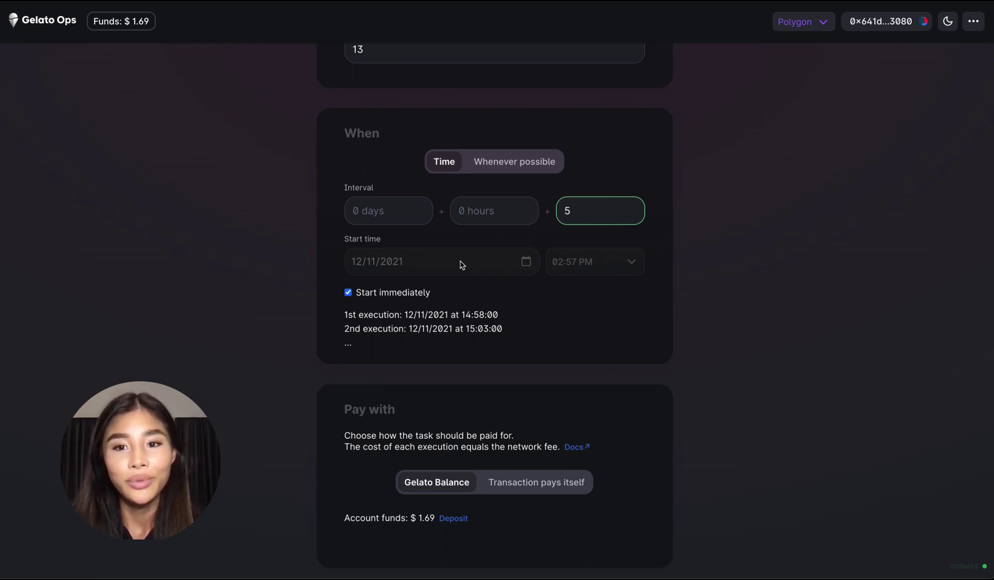
pyautogui.scroll(-2, 461, 263)
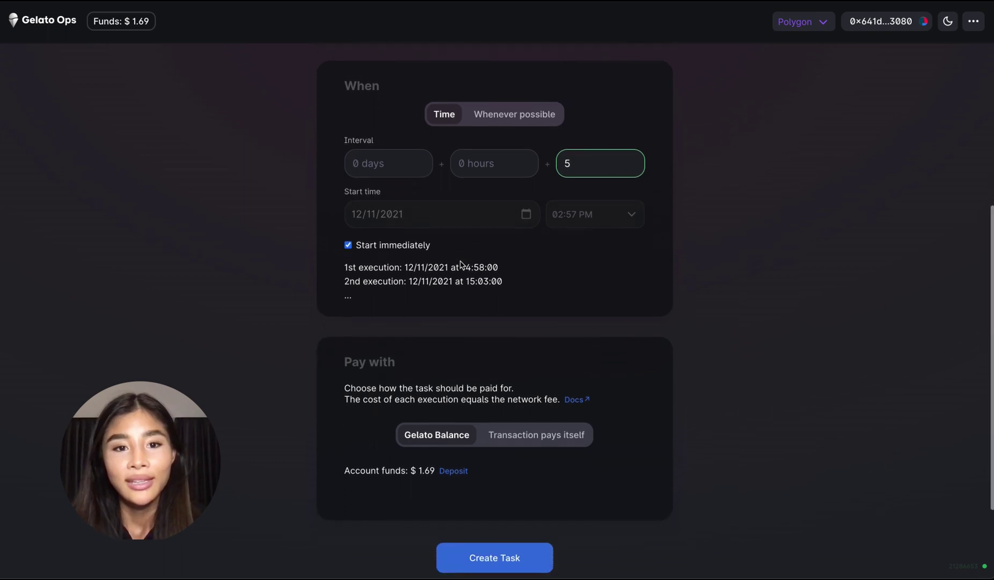
pyautogui.scroll(-1, 461, 261)
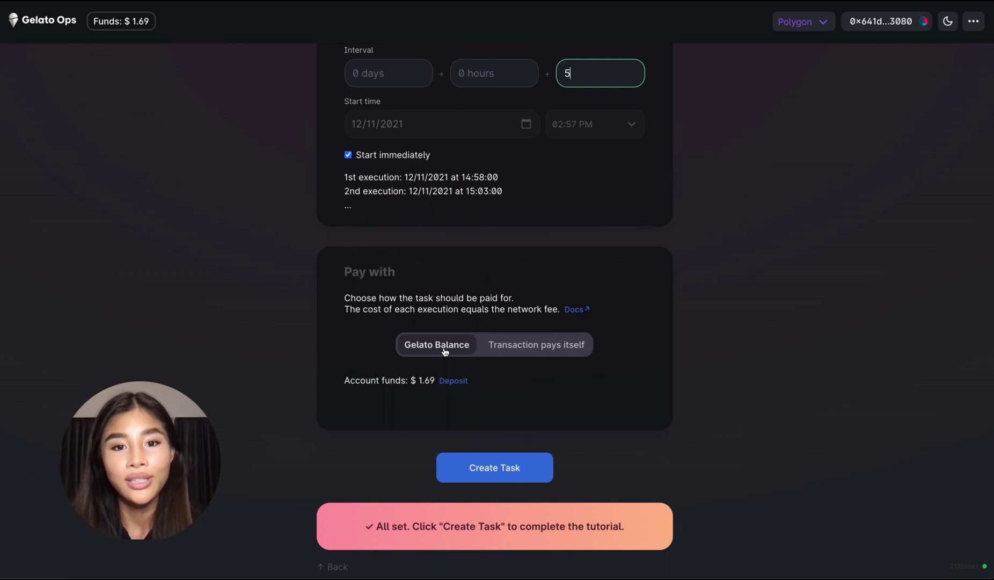
# Submit the task and confirm its creation in MetaMask at a 200 gwei gas price.
pyautogui.click(507, 468)
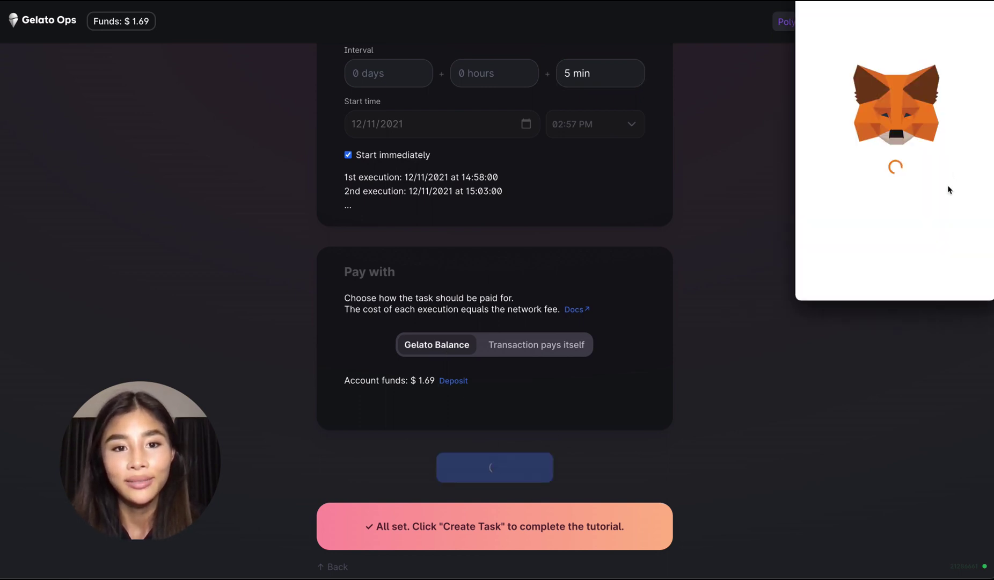
pyautogui.click(976, 180)
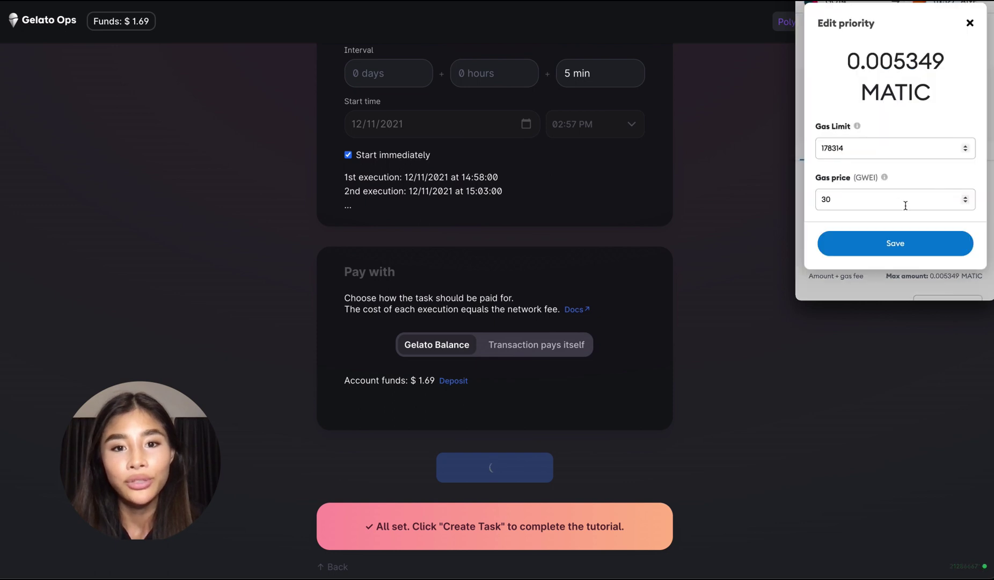
pyautogui.click(828, 198)
pyautogui.write('200')
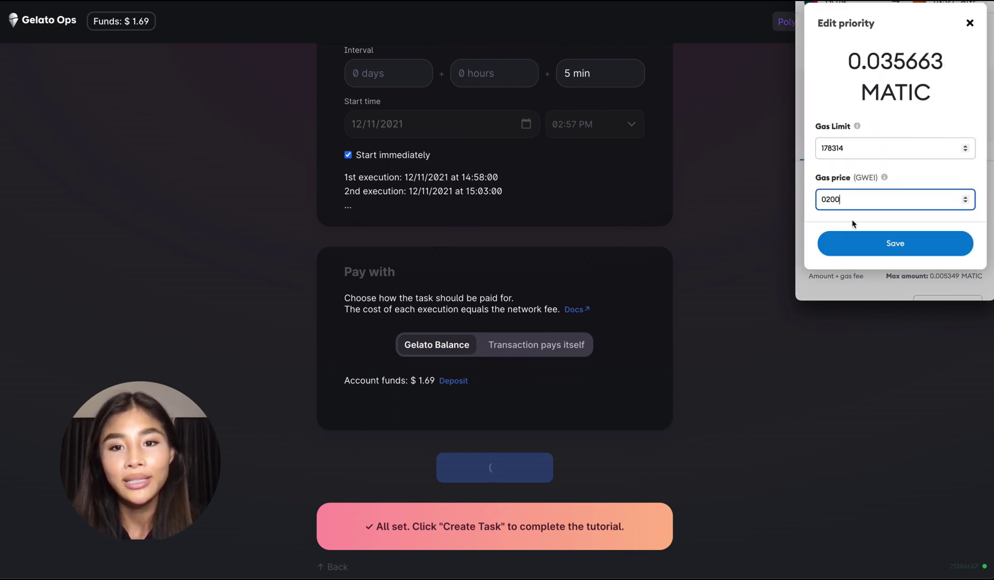
pyautogui.click(909, 243)
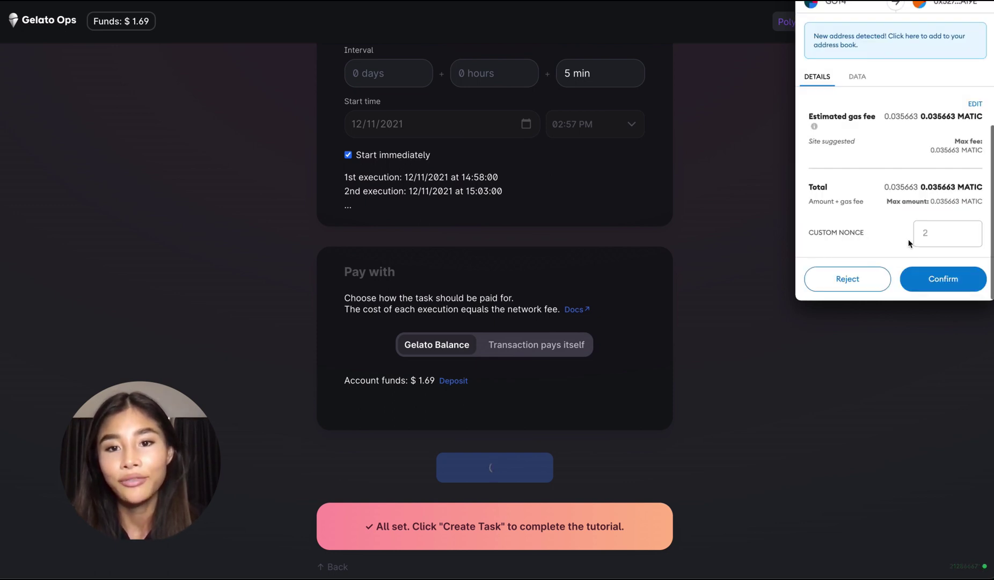
pyautogui.click(933, 279)
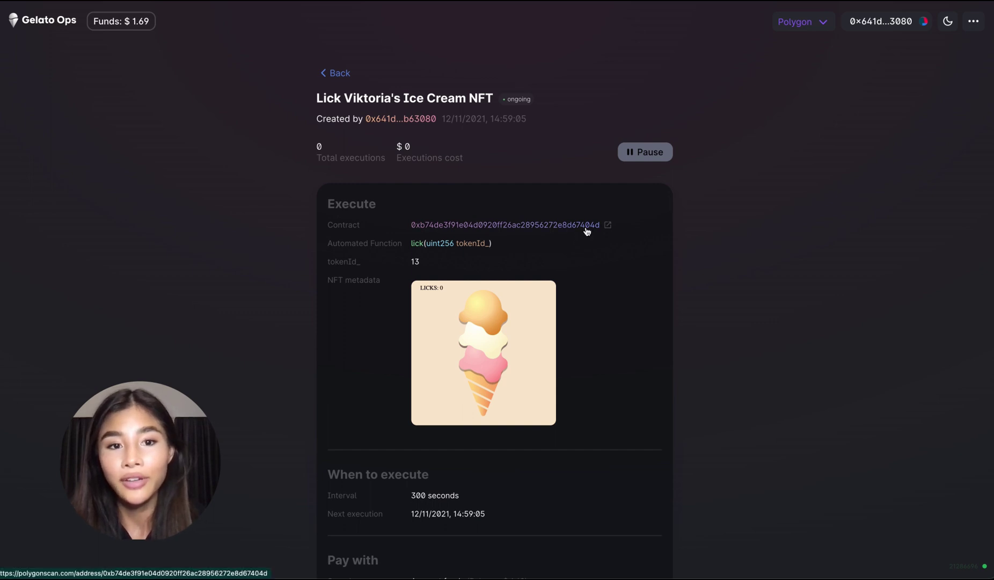
# Scroll down the new task's page to its still-empty Task Executions list.
pyautogui.scroll(-1, 587, 231)
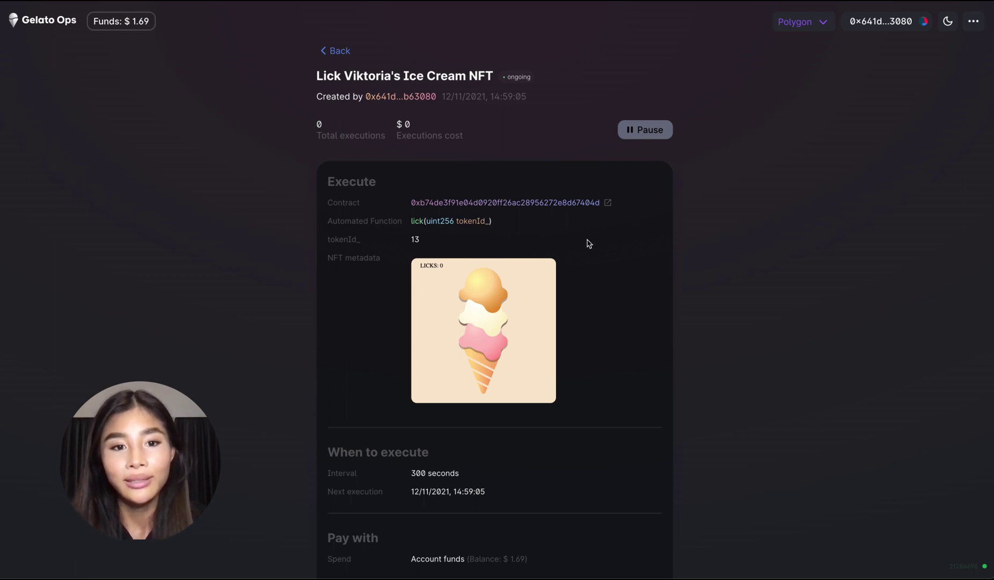
pyautogui.scroll(-2, 589, 243)
pyautogui.scroll(-2, 589, 243)
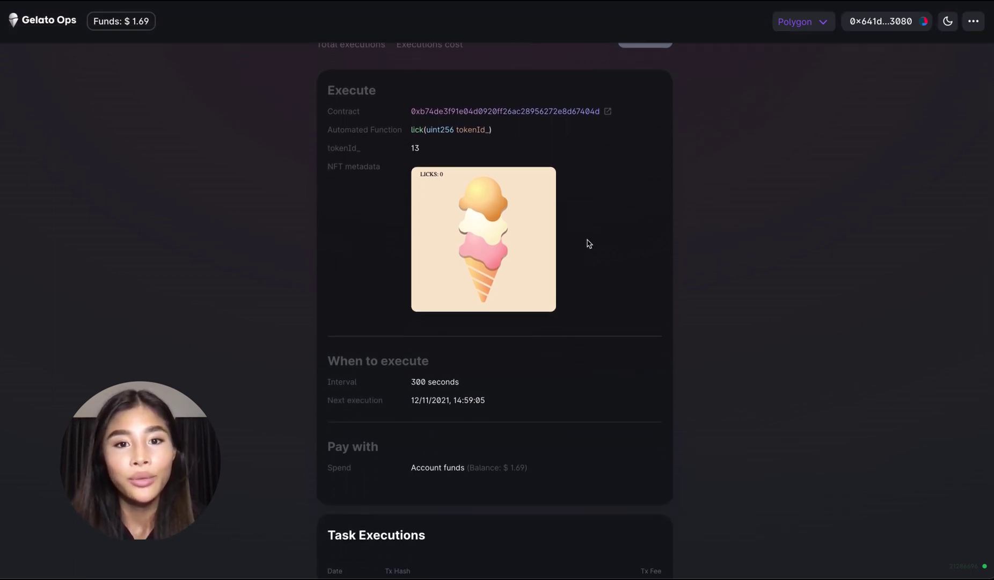
pyautogui.scroll(-3, 752, 271)
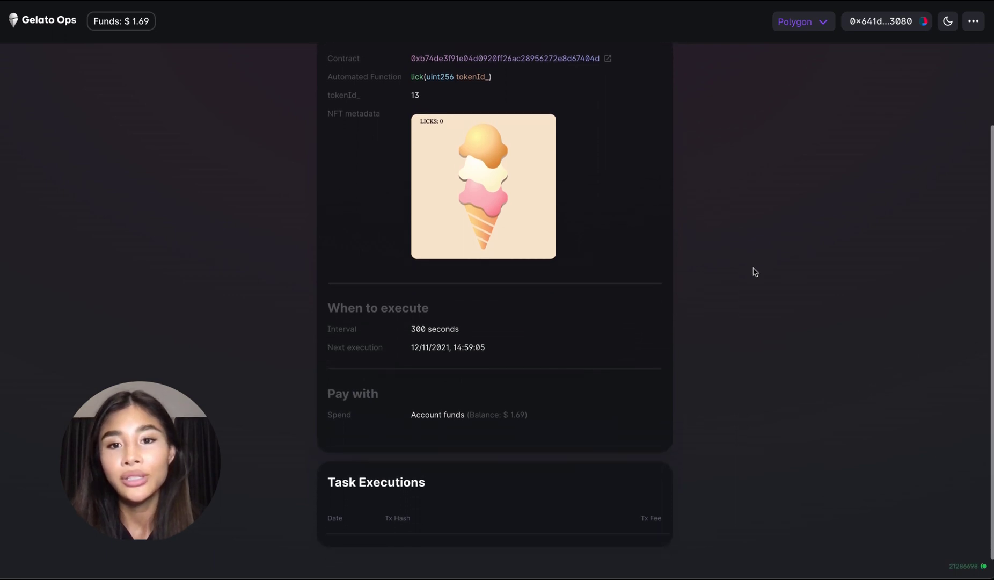